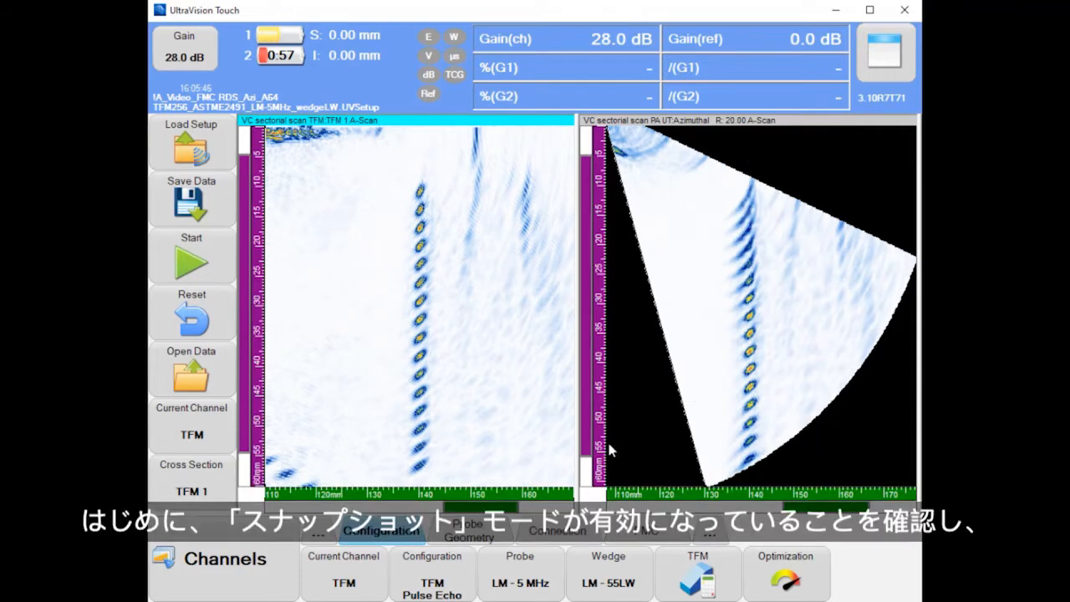
- With FMC data storage at Snapshots only, capture an FMC snapshot and save the inspection data
{"action": "left_click", "coordinate": [640, 532]}
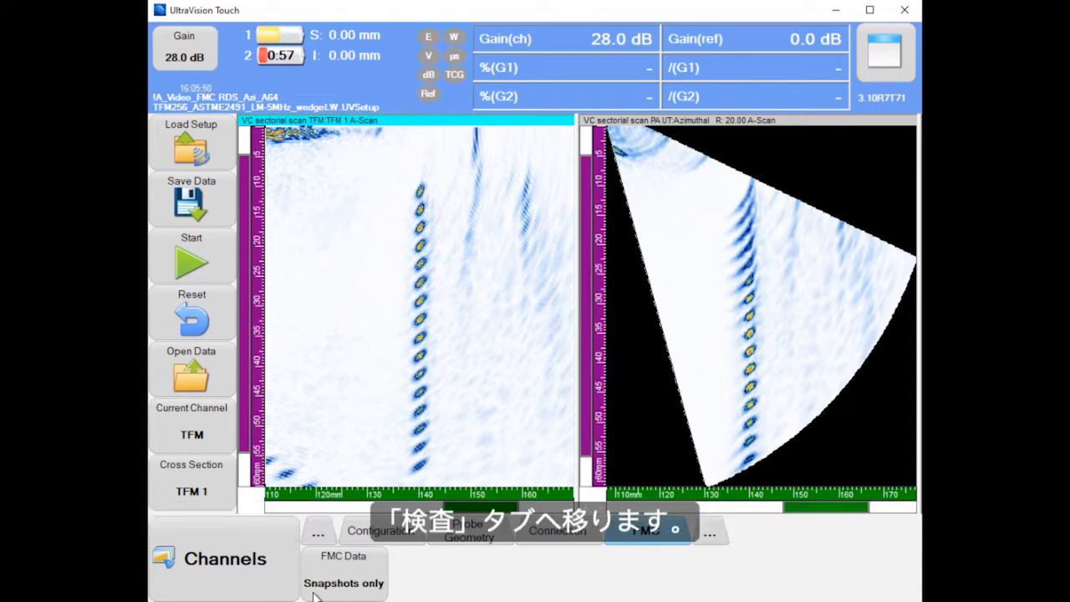
{"action": "left_click", "coordinate": [223, 572]}
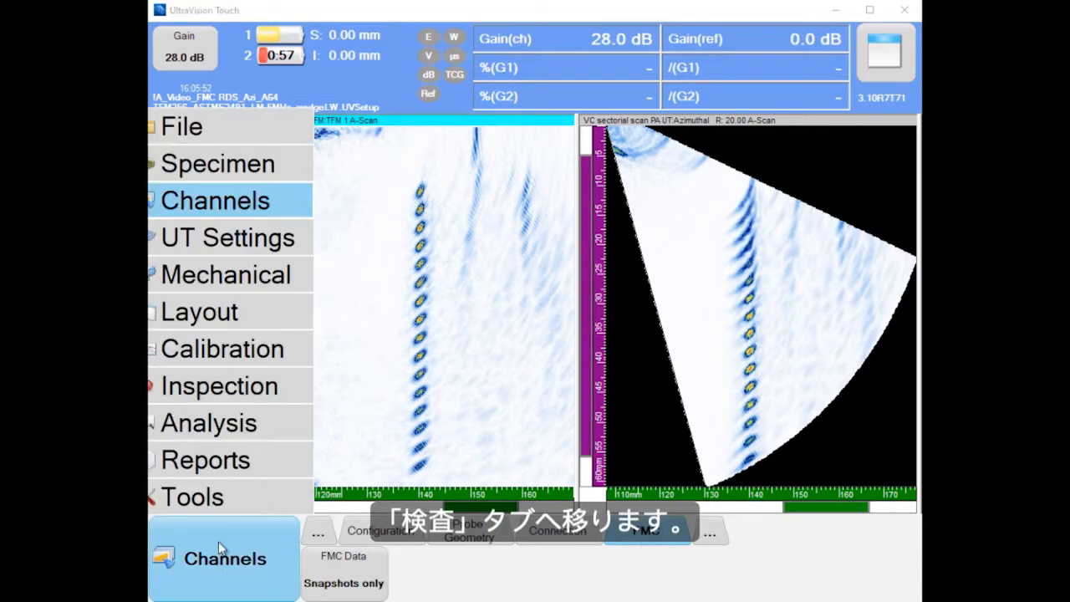
{"action": "left_click", "coordinate": [215, 387]}
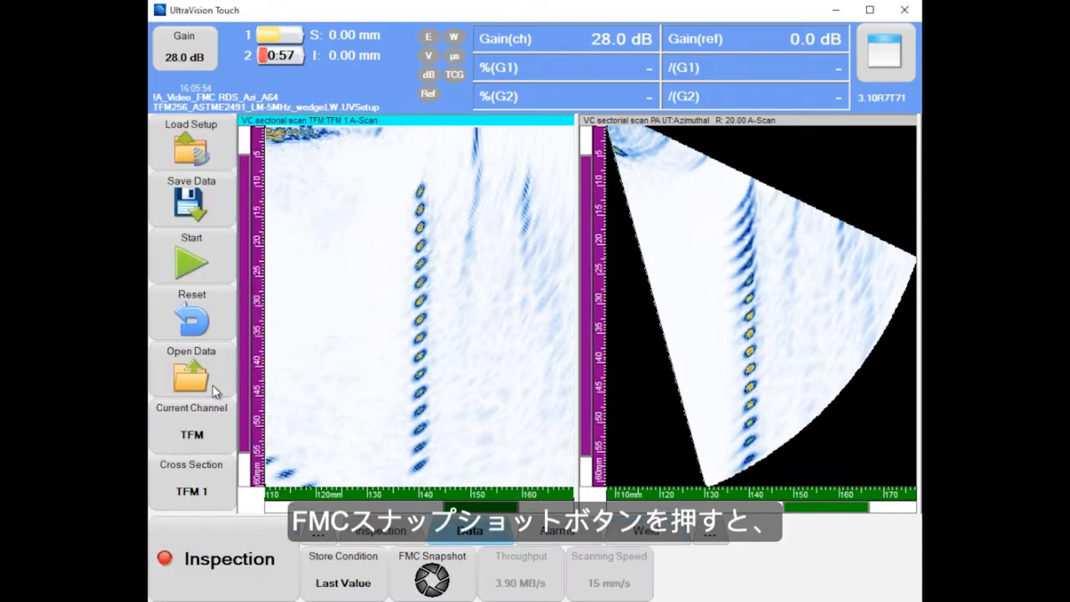
{"action": "left_click", "coordinate": [432, 580]}
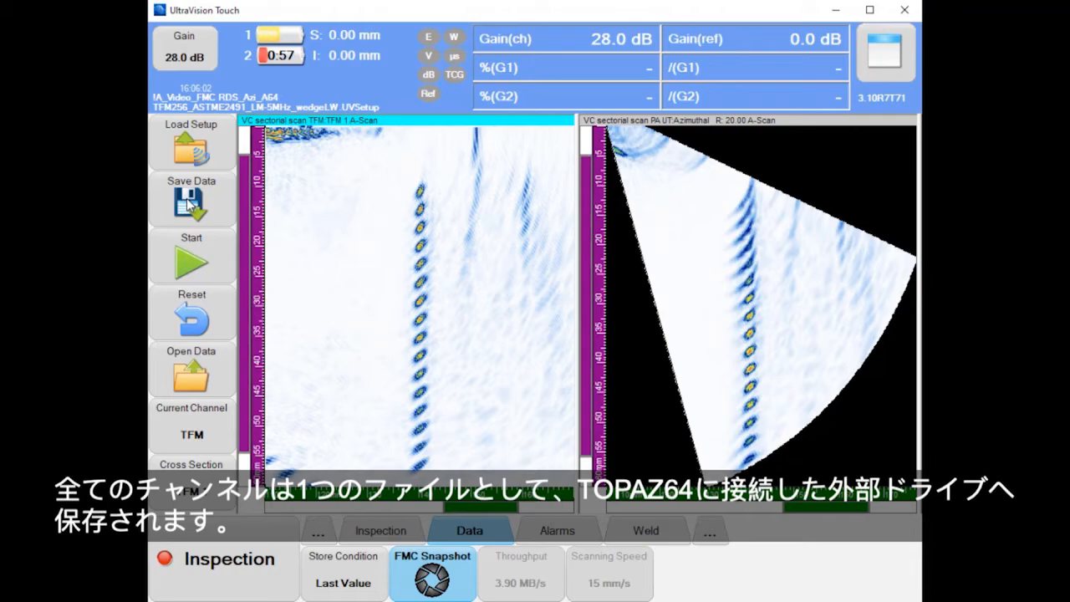
{"action": "left_click", "coordinate": [189, 200]}
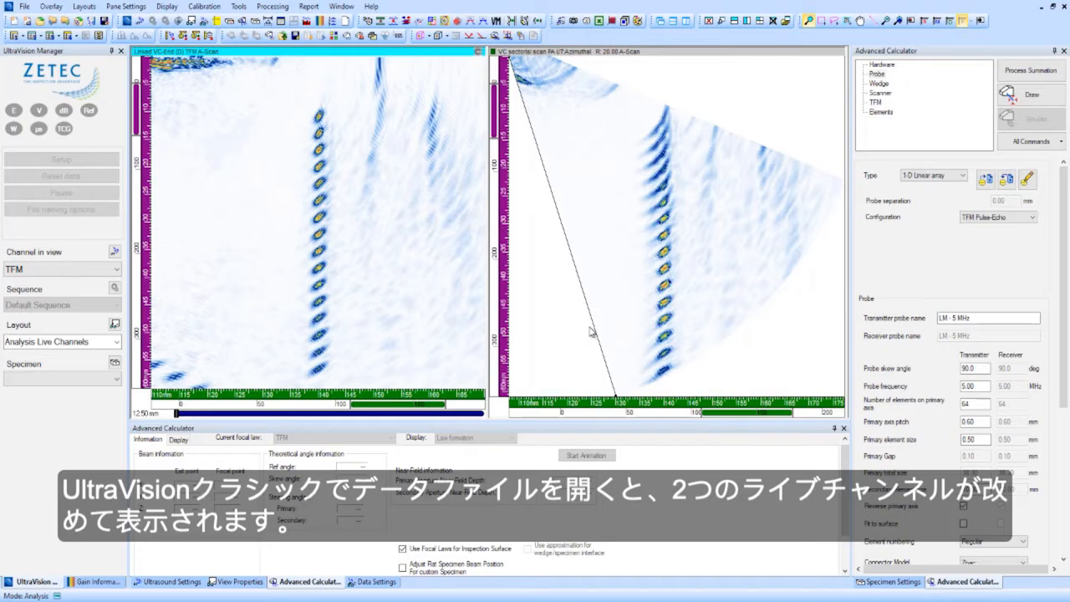
- In UltraVision Classic, show the TFM frame parameters in the Advanced Calculator and switch to the Calculator layout
{"action": "left_click", "coordinate": [875, 102]}
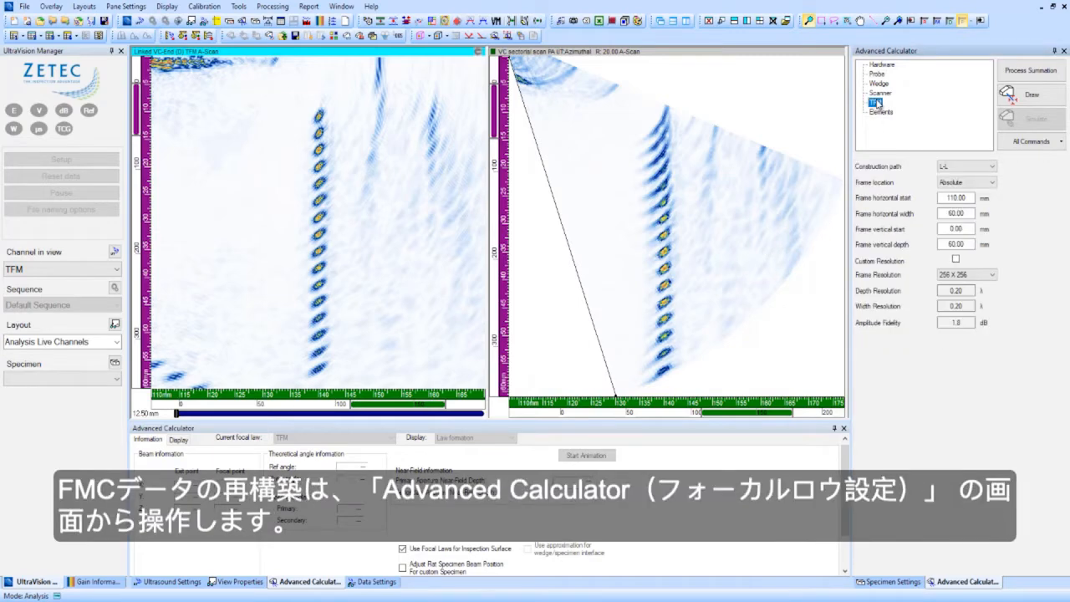
{"action": "left_click", "coordinate": [115, 341]}
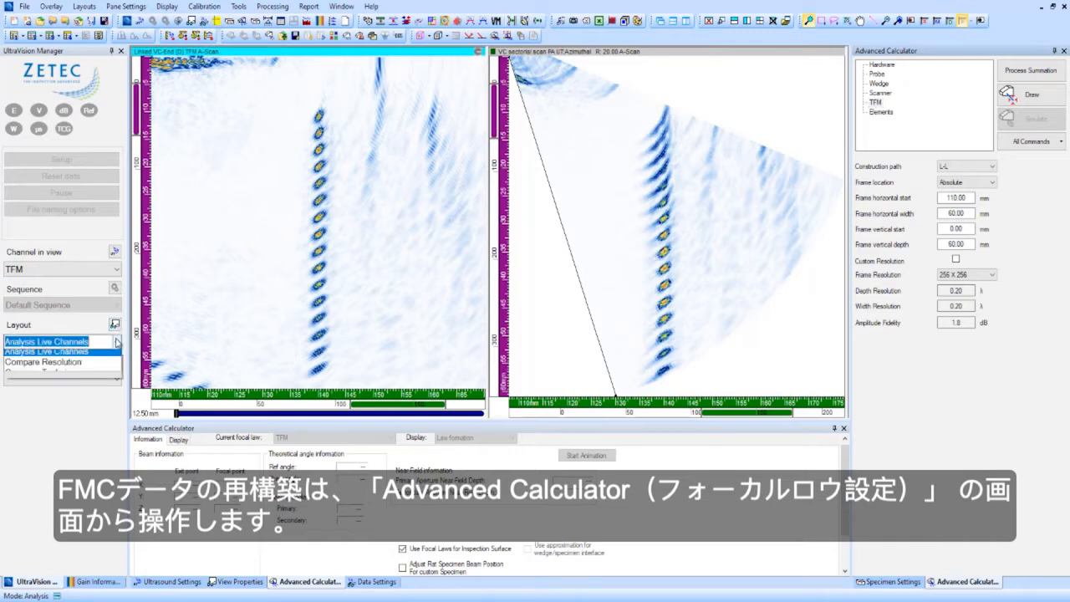
{"action": "left_click", "coordinate": [63, 356]}
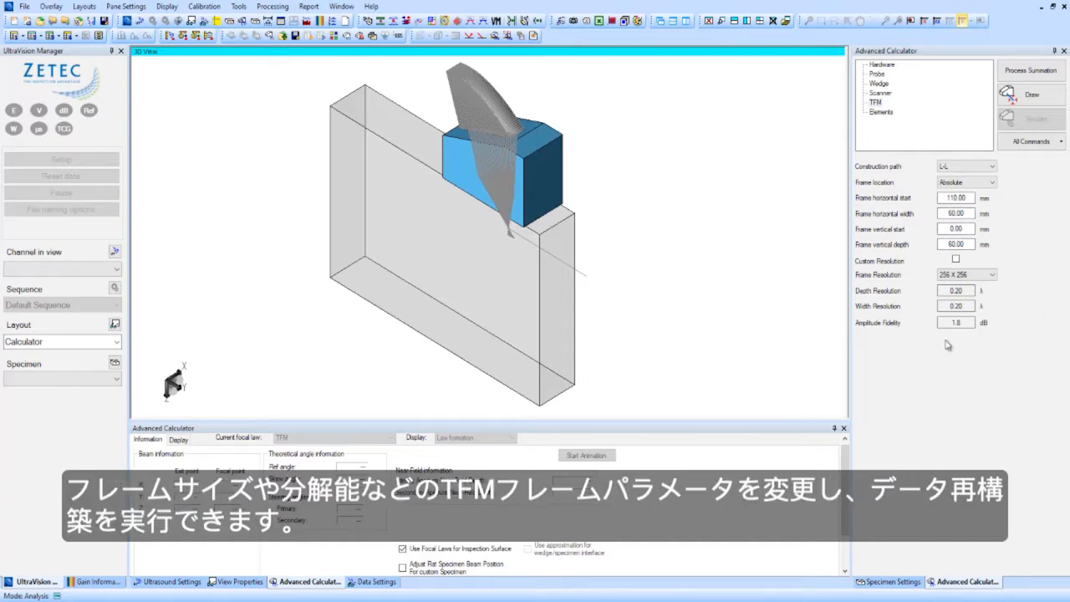
- Enable a custom 4096 x 4096 frame resolution and process the beam summation into a new TFM channel
{"action": "left_click", "coordinate": [957, 259]}
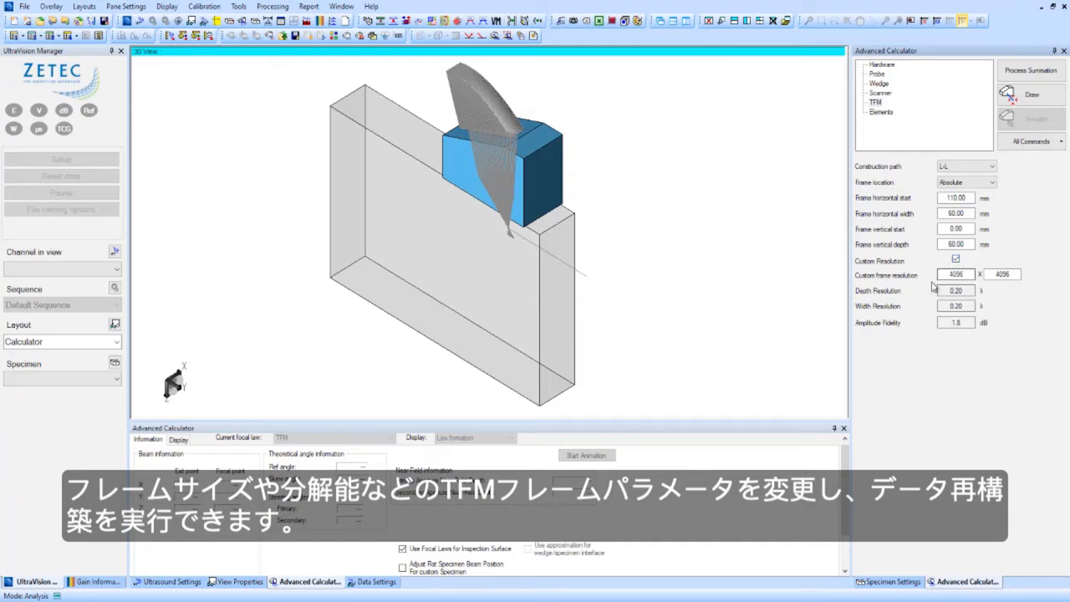
{"action": "left_click", "coordinate": [1022, 73]}
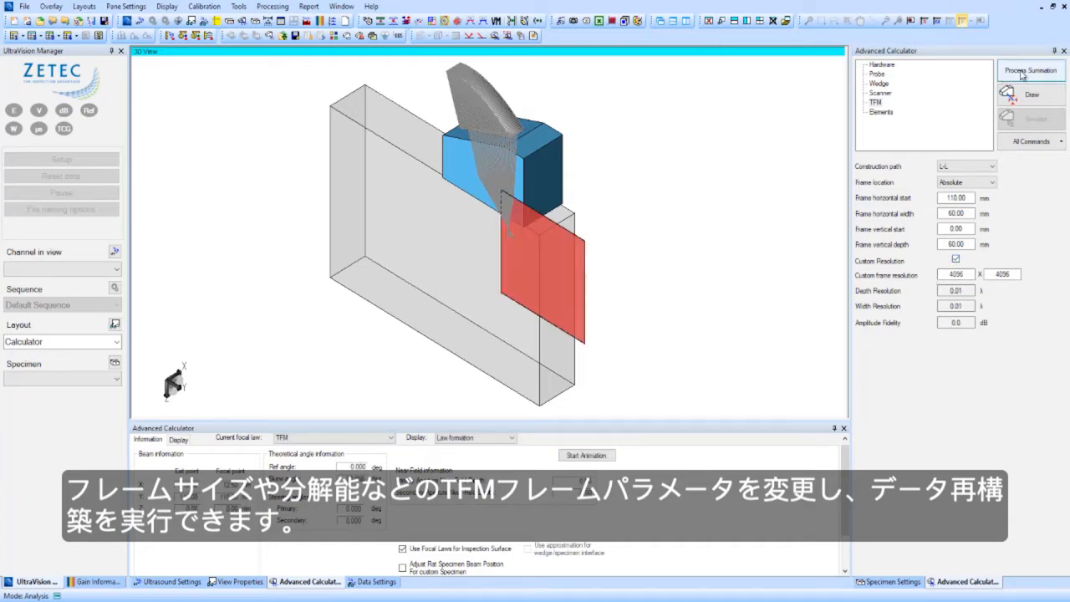
{"action": "left_click", "coordinate": [1022, 73]}
{"action": "left_click", "coordinate": [603, 334]}
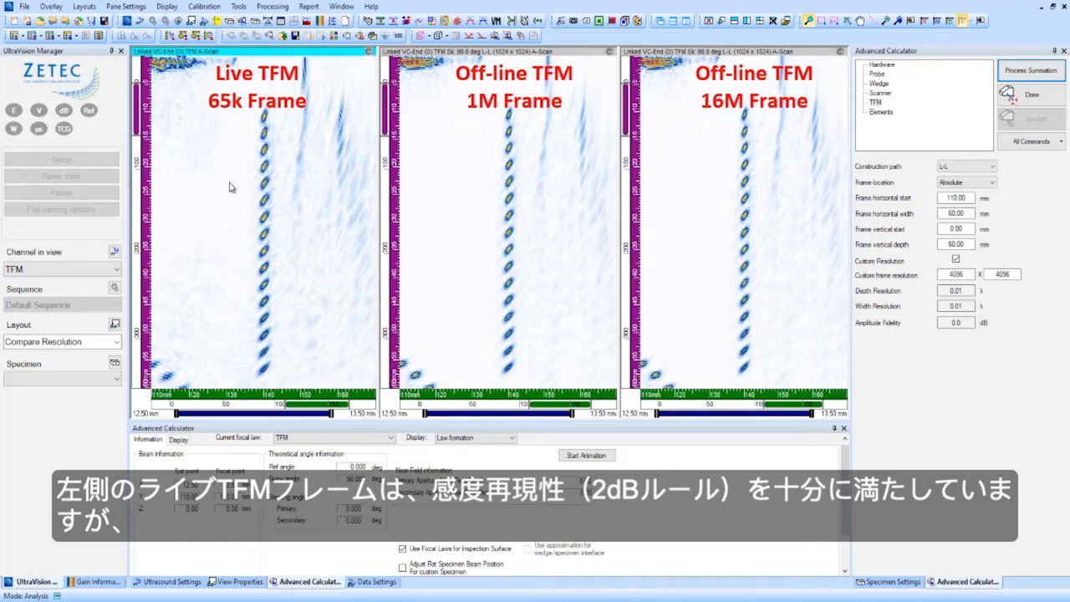
- Zoom in on the hole echoes in the live TFM view to compare resolution with the off-line frames
{"action": "left_click_drag", "start_coordinate": [242, 174], "coordinate": [294, 254]}
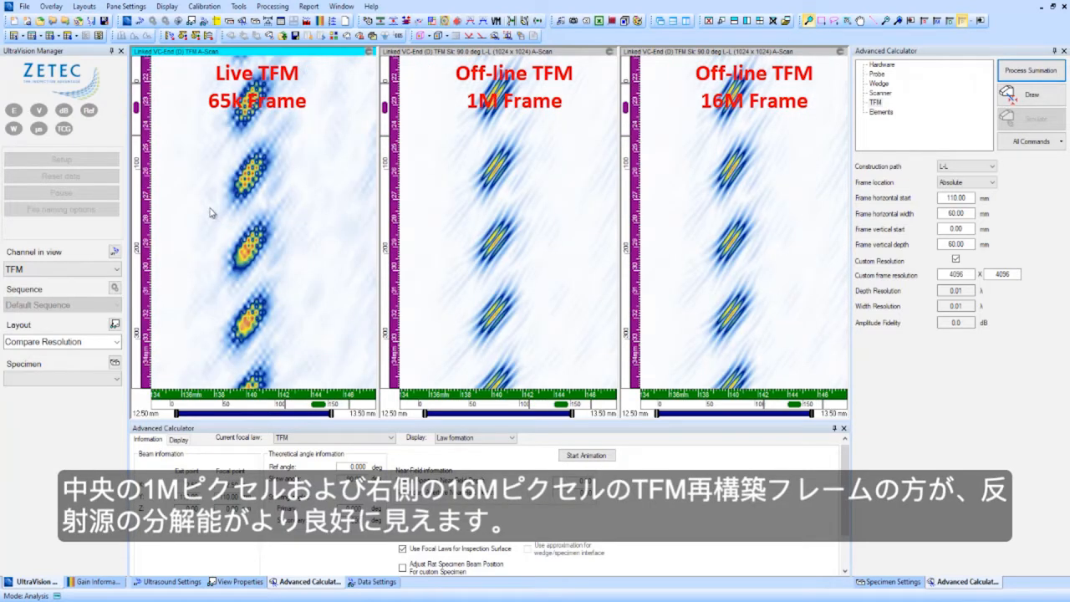
{"action": "mouse_move", "coordinate": [210, 209]}
{"action": "left_mouse_down"}
{"action": "mouse_move", "coordinate": [260, 268]}
{"action": "mouse_move", "coordinate": [304, 290]}
{"action": "left_mouse_up"}
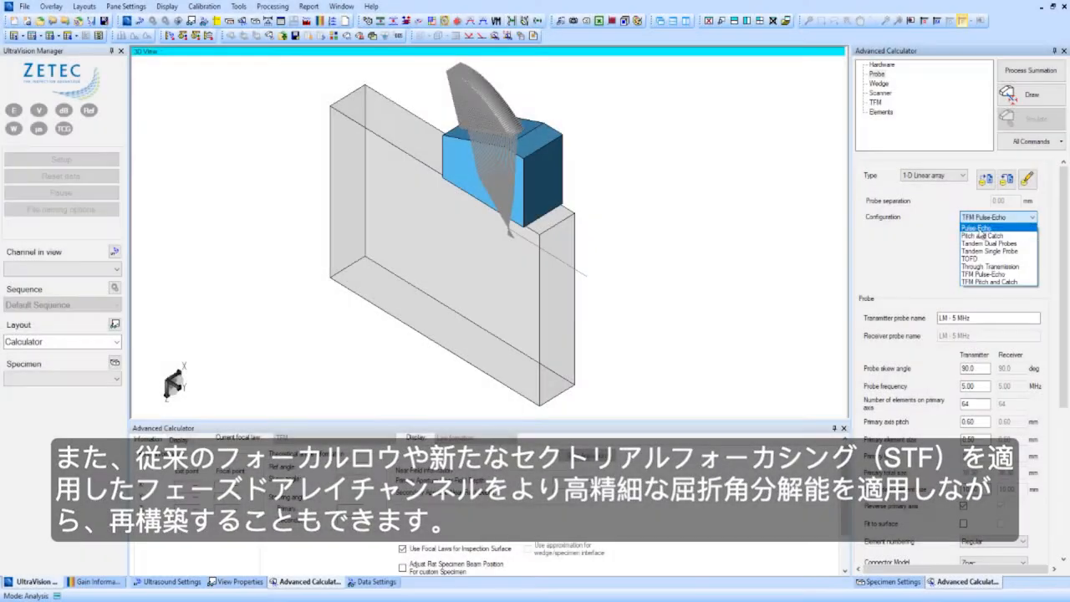
- Change the probe configuration to Pulse-Echo and set the refraction angle to start at 20 degrees with 0.2 degree resolution
{"action": "left_click", "coordinate": [981, 236]}
{"action": "left_click", "coordinate": [886, 102]}
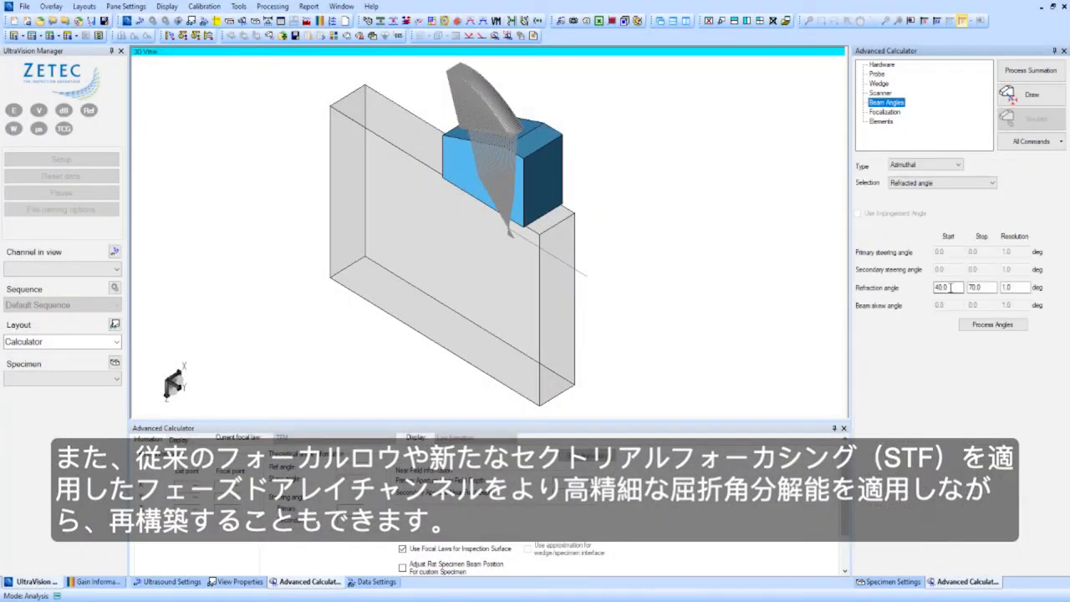
{"action": "left_click_drag", "start_coordinate": [951, 287], "coordinate": [842, 297]}
{"action": "type", "text": "20"}
{"action": "left_click_drag", "start_coordinate": [1020, 288], "coordinate": [1002, 288]}
{"action": "type", "text": "0.2"}
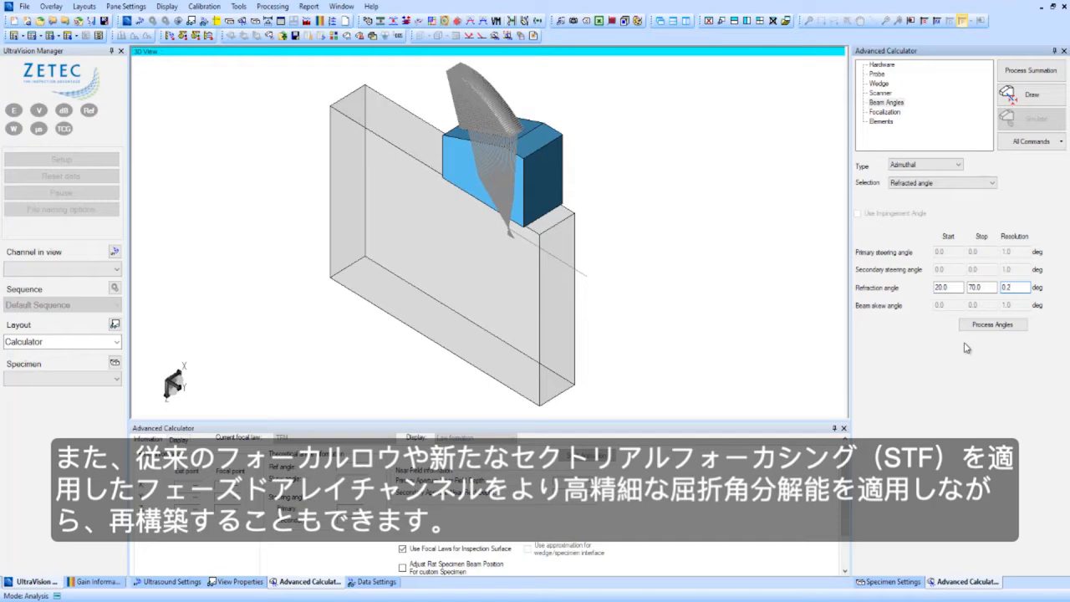
- Set the focusing type to Total focusing and process the beam summation into a new bipolar sectorial channel
{"action": "left_click", "coordinate": [888, 112]}
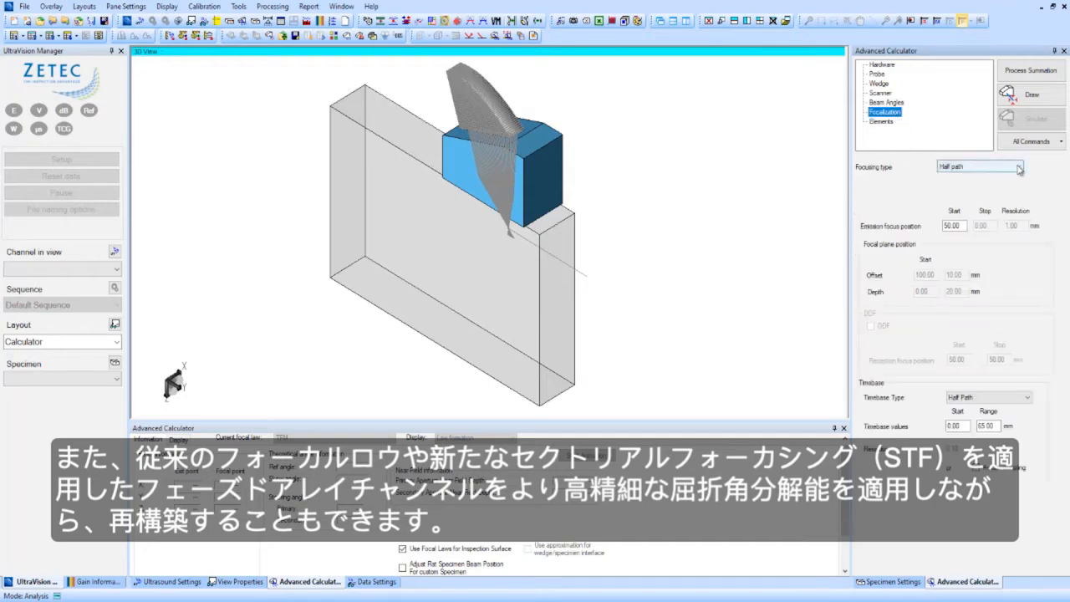
{"action": "left_click", "coordinate": [1019, 167]}
{"action": "left_click", "coordinate": [959, 223]}
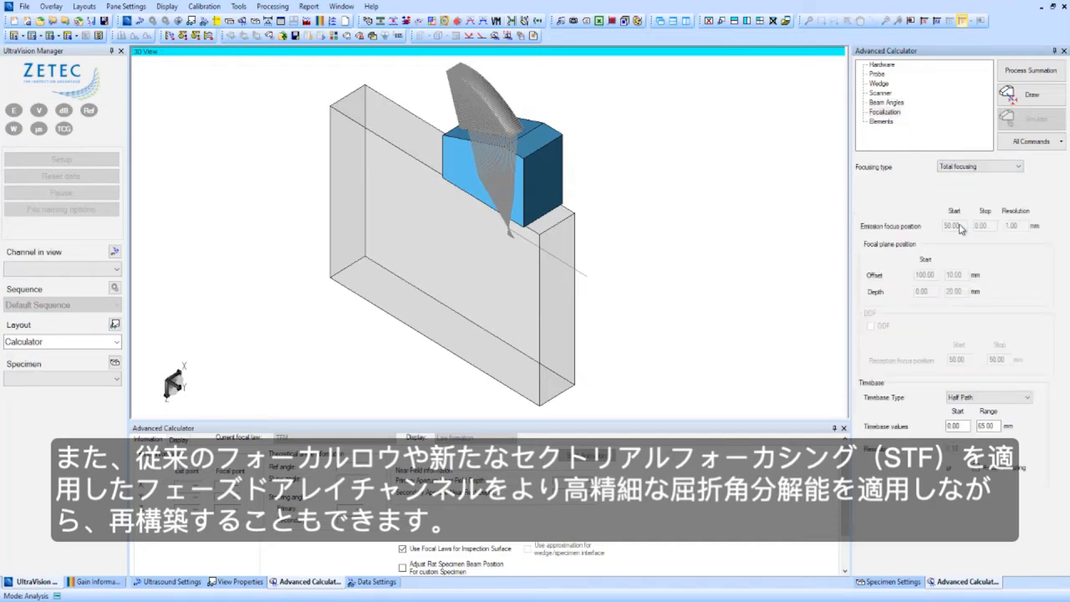
{"action": "left_click", "coordinate": [1030, 95]}
{"action": "left_click", "coordinate": [1030, 71]}
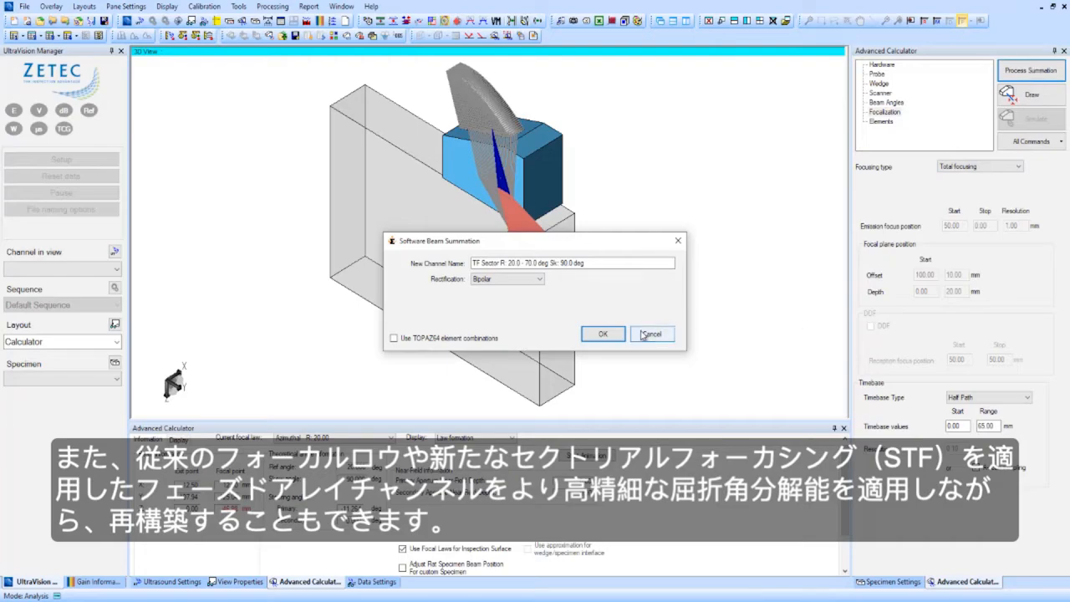
{"action": "left_click", "coordinate": [606, 335]}
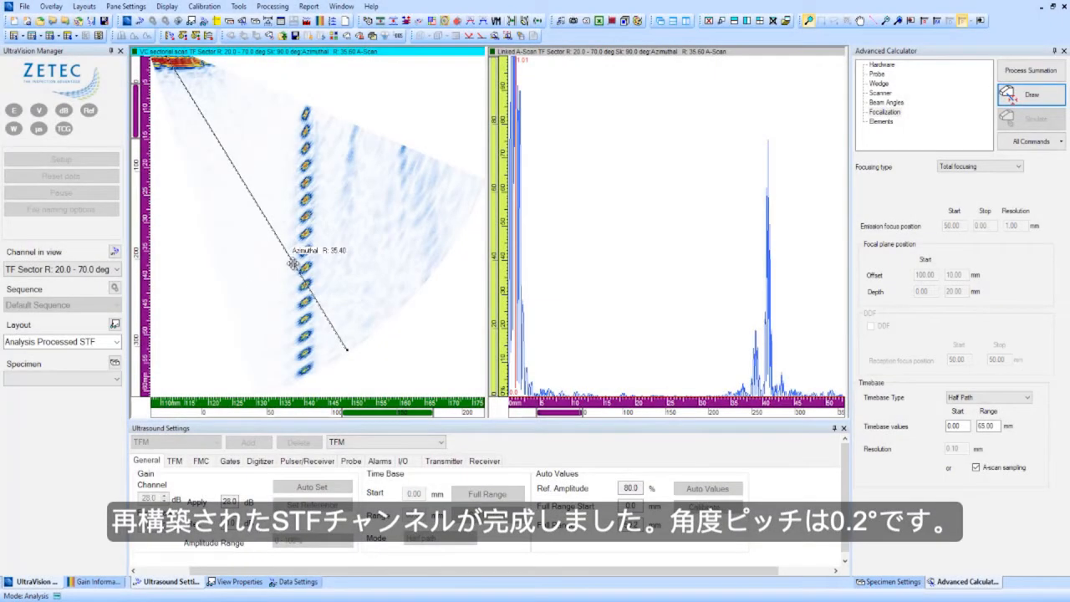
- Move the beam angle cursor to 46.4 degrees in the sectorial scan and zoom in on the hole echoes
{"action": "left_click_drag", "start_coordinate": [293, 263], "coordinate": [331, 229]}
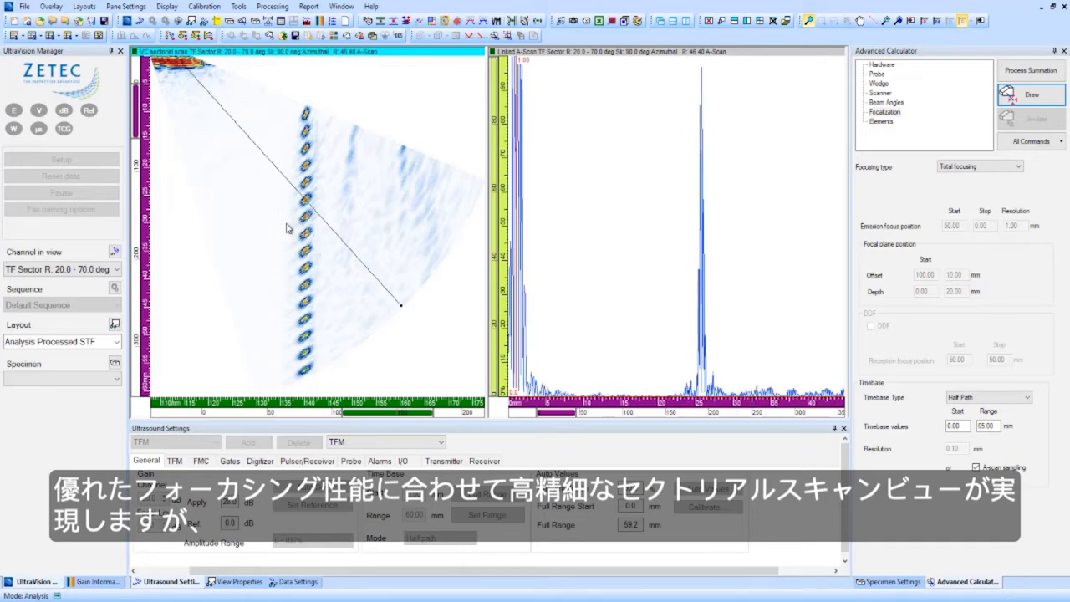
{"action": "mouse_move", "coordinate": [287, 227]}
{"action": "left_mouse_down"}
{"action": "mouse_move", "coordinate": [309, 243]}
{"action": "mouse_move", "coordinate": [326, 289]}
{"action": "left_mouse_up"}
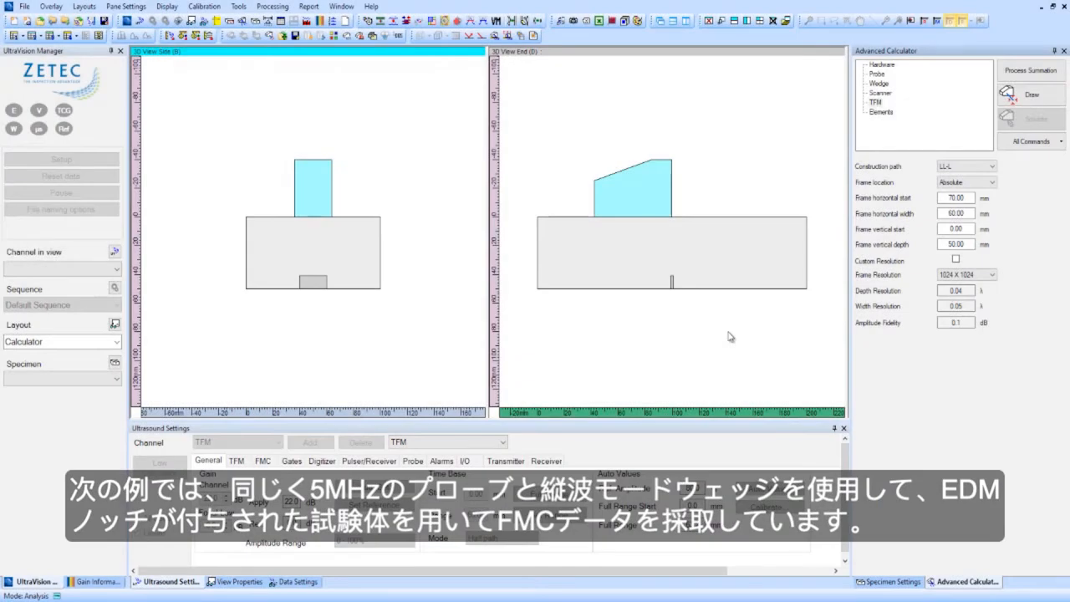
- Reconstruct a 1024 x 1024 TFM channel from the FMC data using the LL-L construction path and bipolar rectification
{"action": "left_click", "coordinate": [994, 167]}
{"action": "left_click", "coordinate": [958, 188]}
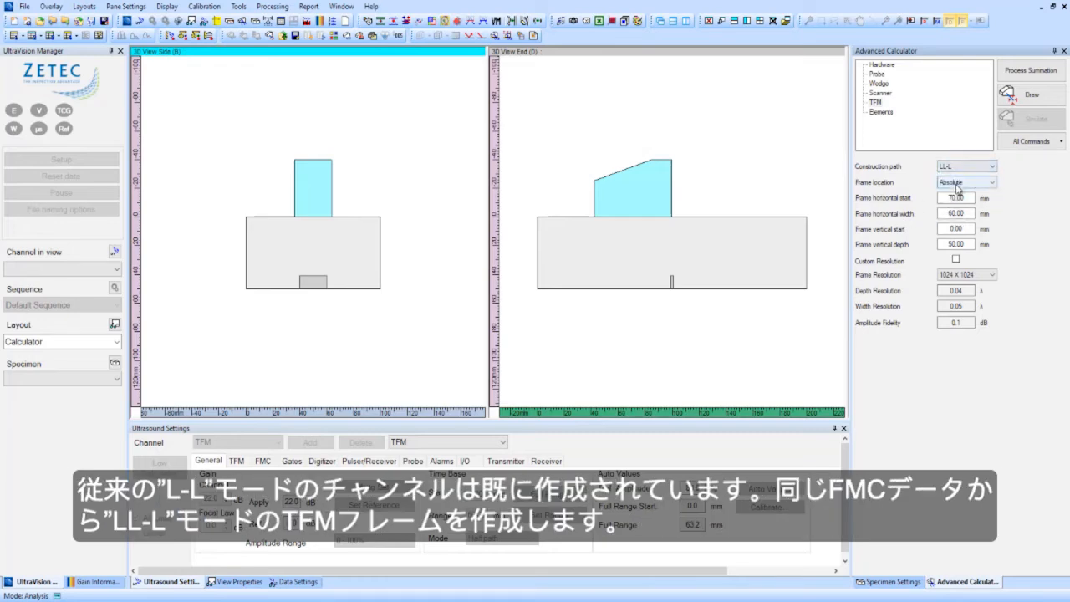
{"action": "left_click", "coordinate": [1034, 97]}
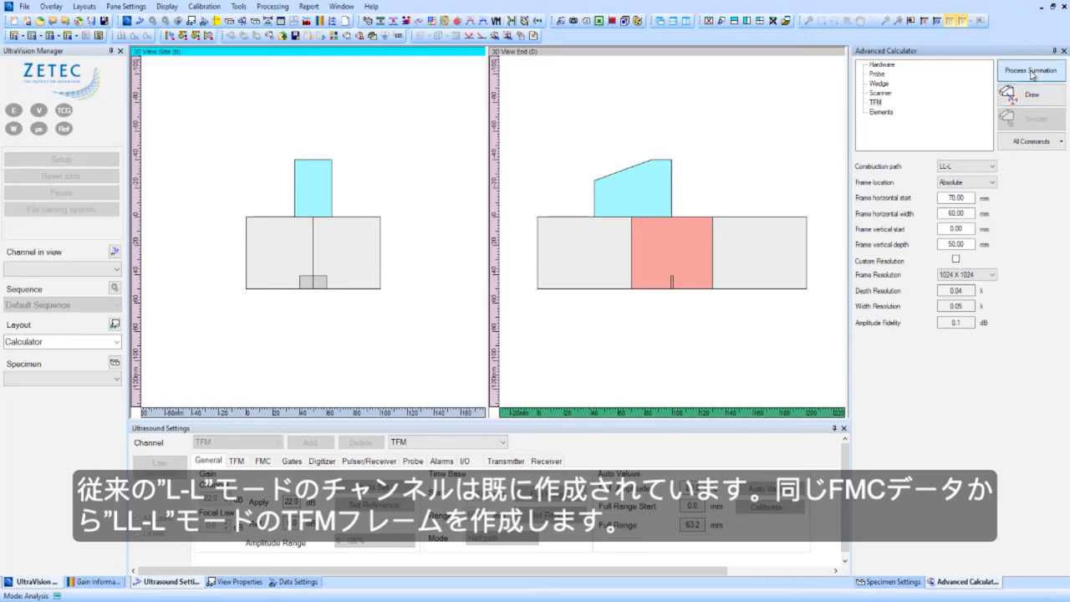
{"action": "left_click", "coordinate": [1032, 74]}
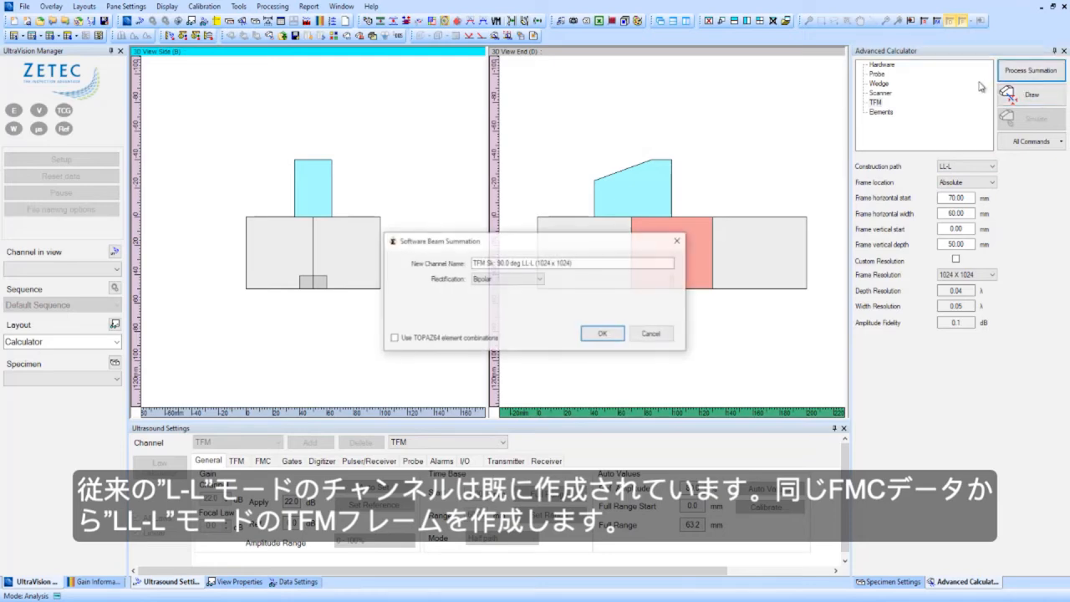
{"action": "left_click", "coordinate": [605, 335]}
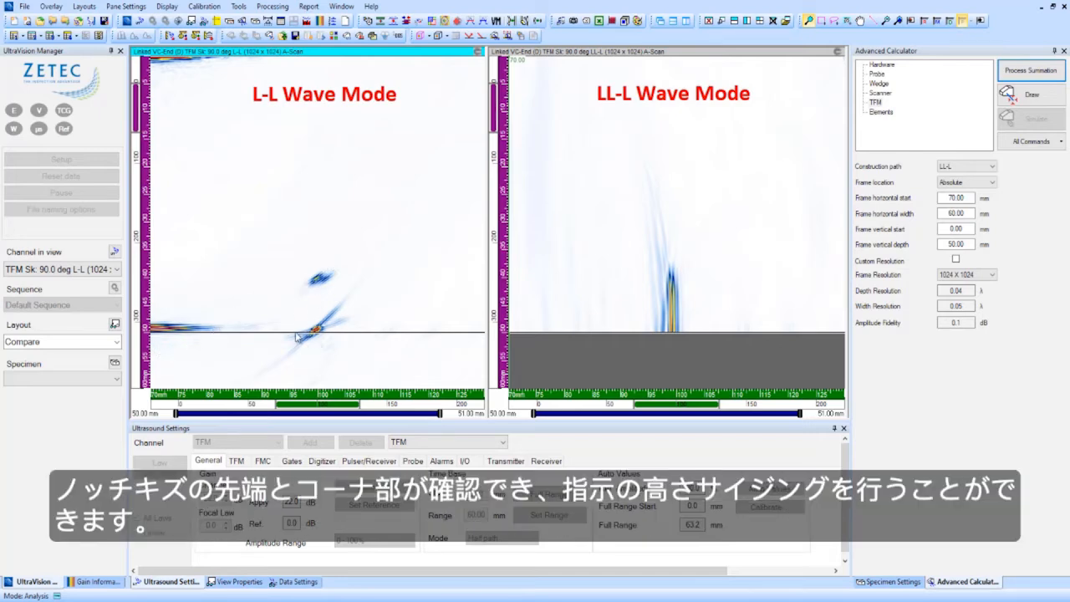
- Mark the notch tip and the notch corner with the cursors in the L-L wave mode view
{"action": "left_click", "coordinate": [316, 276]}
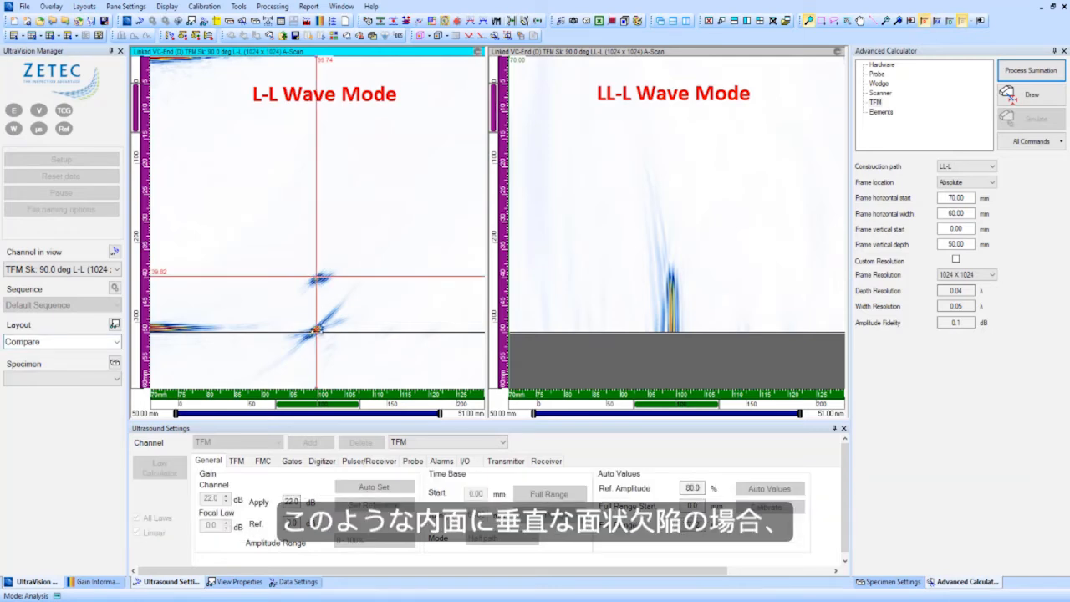
{"action": "left_click", "coordinate": [316, 330]}
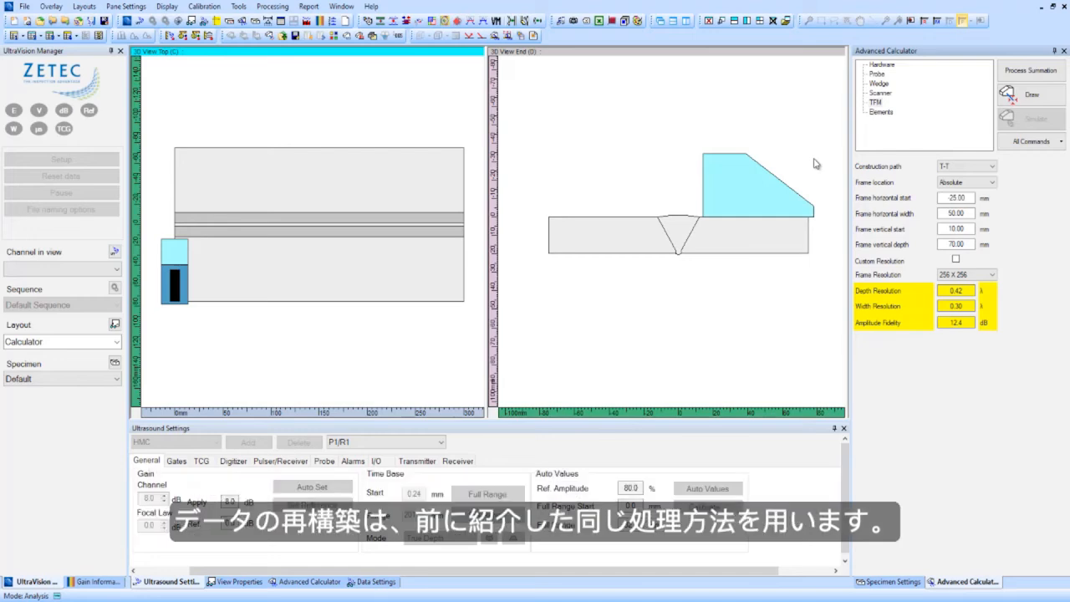
- Configure the T-T frame with vertical start 0 mm, vertical depth 45 mm and a 512 x 512 frame resolution
{"action": "left_click", "coordinate": [989, 168]}
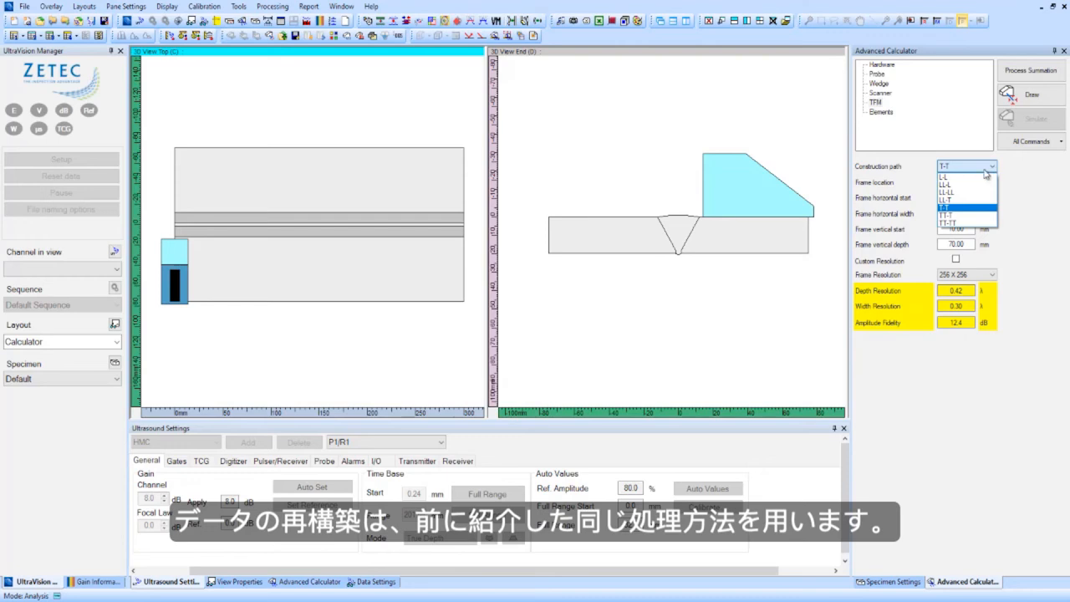
{"action": "left_click", "coordinate": [965, 209]}
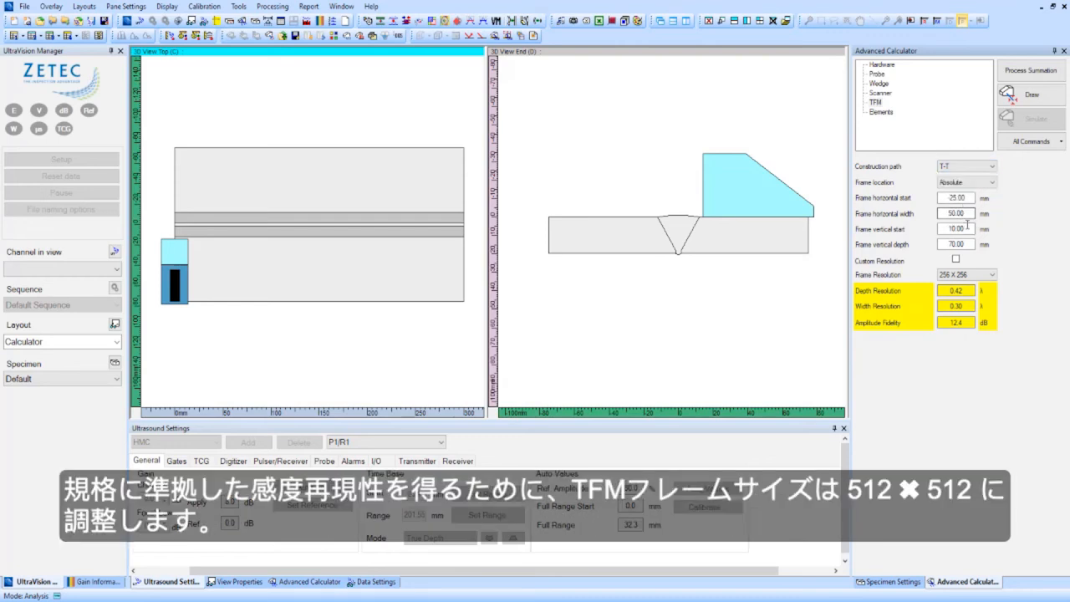
{"action": "double_click", "coordinate": [961, 228]}
{"action": "type", "text": "0"}
{"action": "key", "text": "Tab"}
{"action": "type", "text": "45"}
{"action": "left_click", "coordinate": [991, 275]}
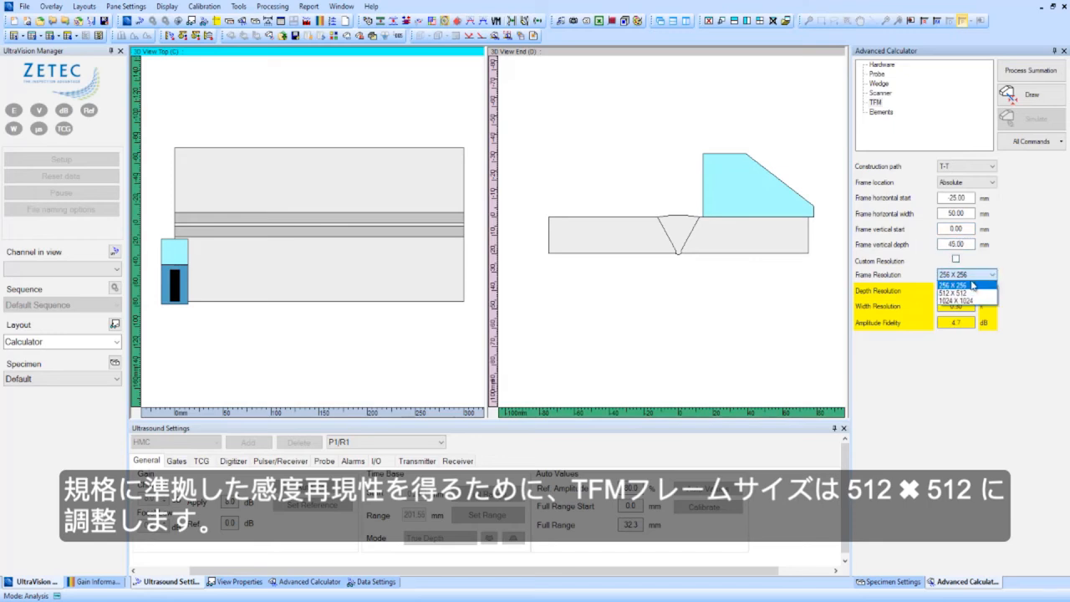
{"action": "left_click", "coordinate": [959, 293]}
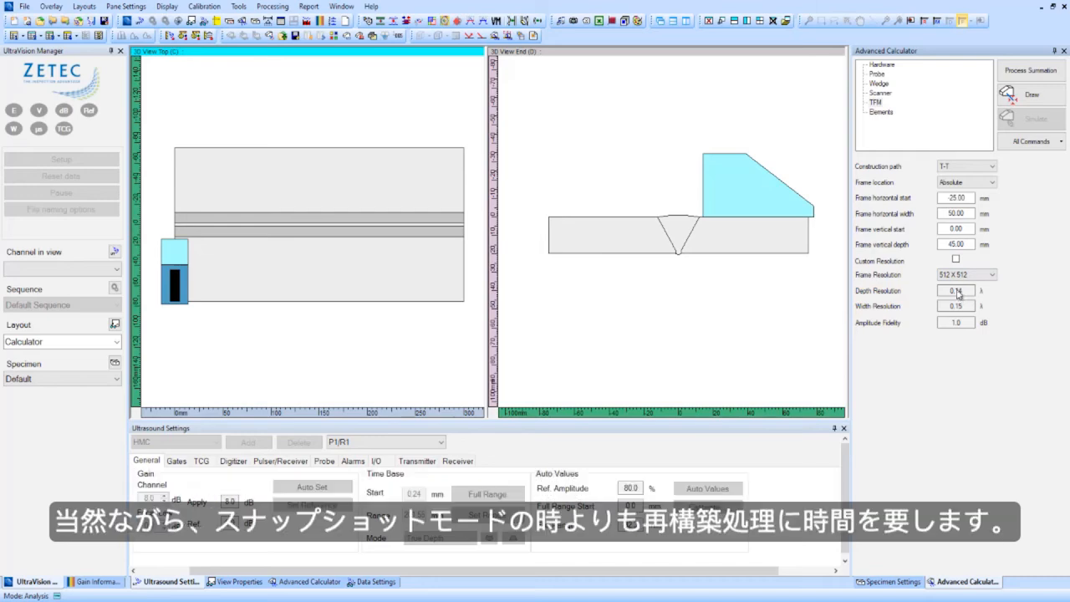
- Process the T-T frame's beam summation with bipolar rectification and display the data in the Analysis TFM Processed layout
{"action": "left_click", "coordinate": [1031, 95]}
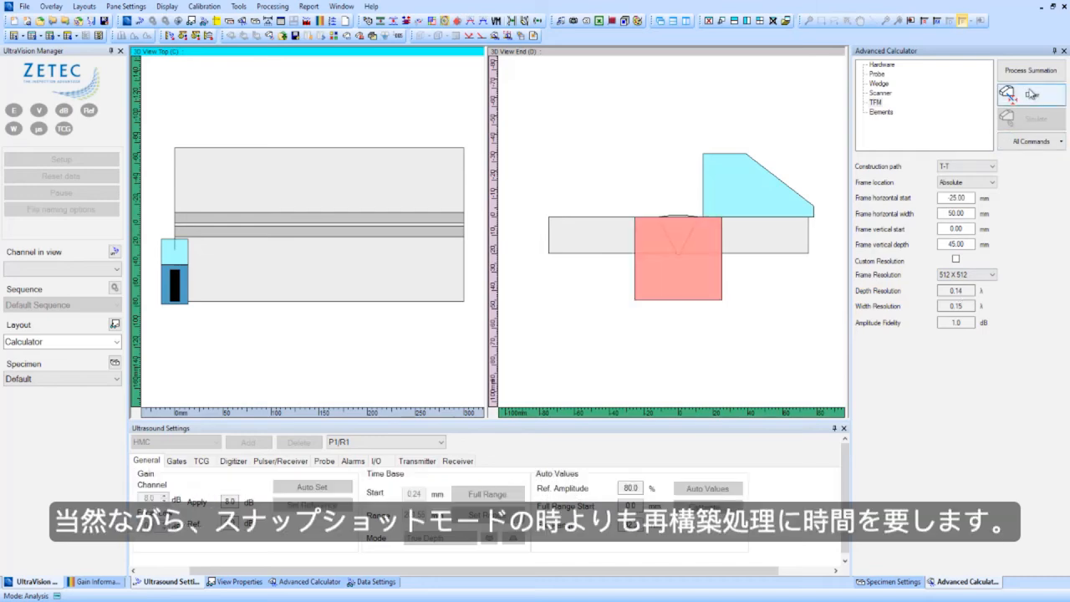
{"action": "left_click", "coordinate": [1031, 70]}
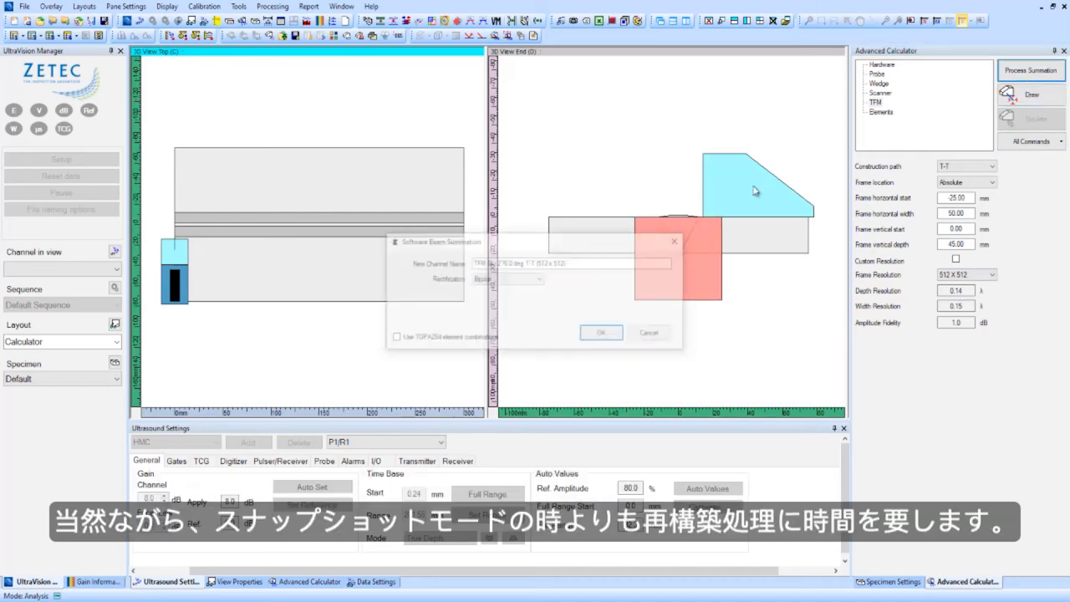
{"action": "left_click", "coordinate": [606, 336]}
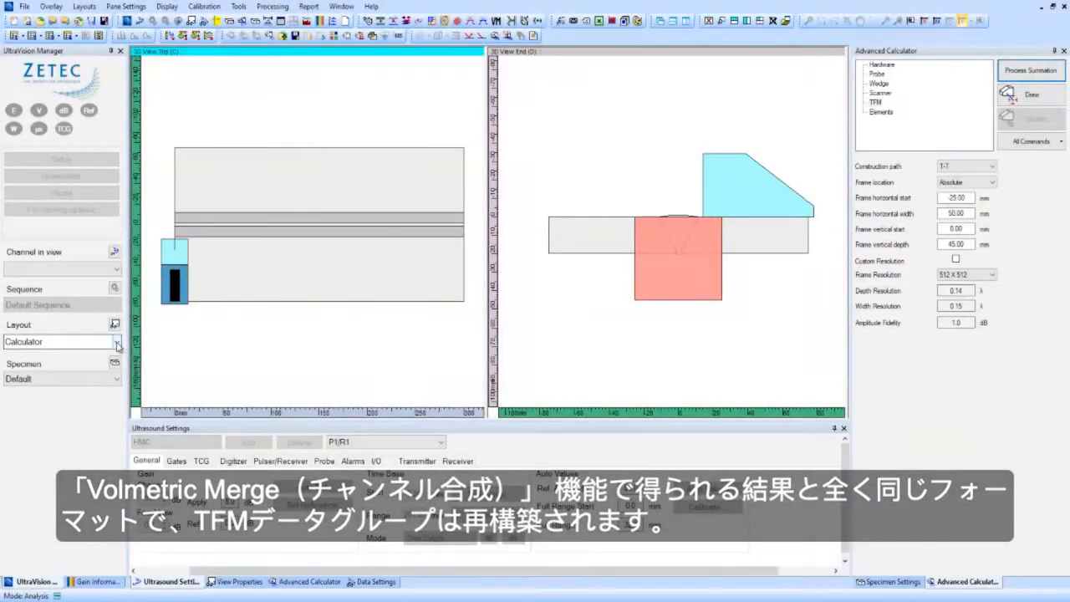
{"action": "left_click", "coordinate": [118, 343]}
{"action": "left_click", "coordinate": [73, 410]}
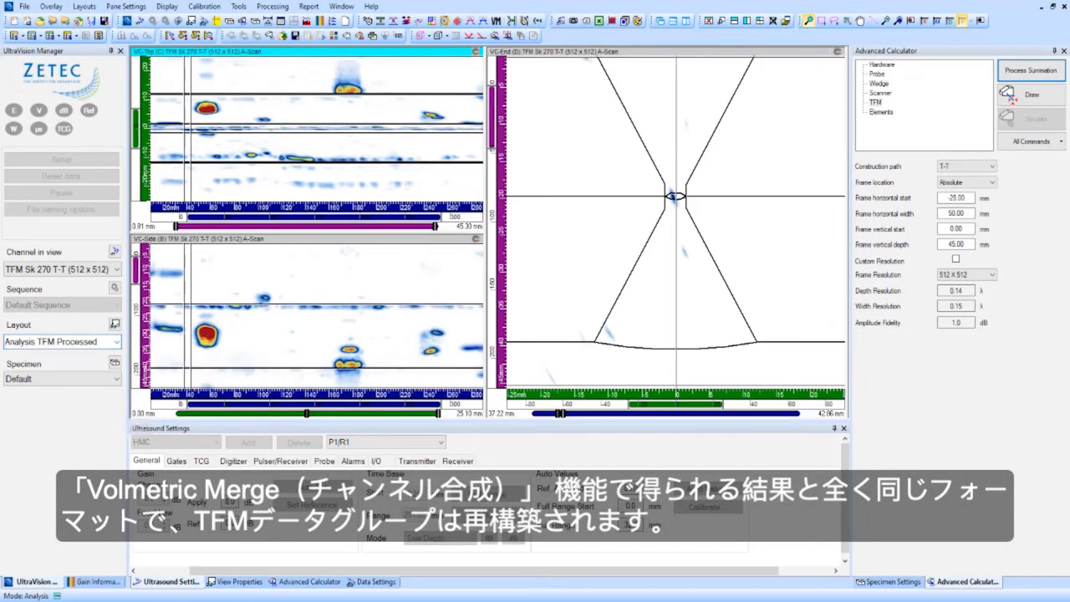
- Mark the tip and corner echoes of the weld toe crack with the cursors in the end view
{"action": "left_click", "coordinate": [586, 59]}
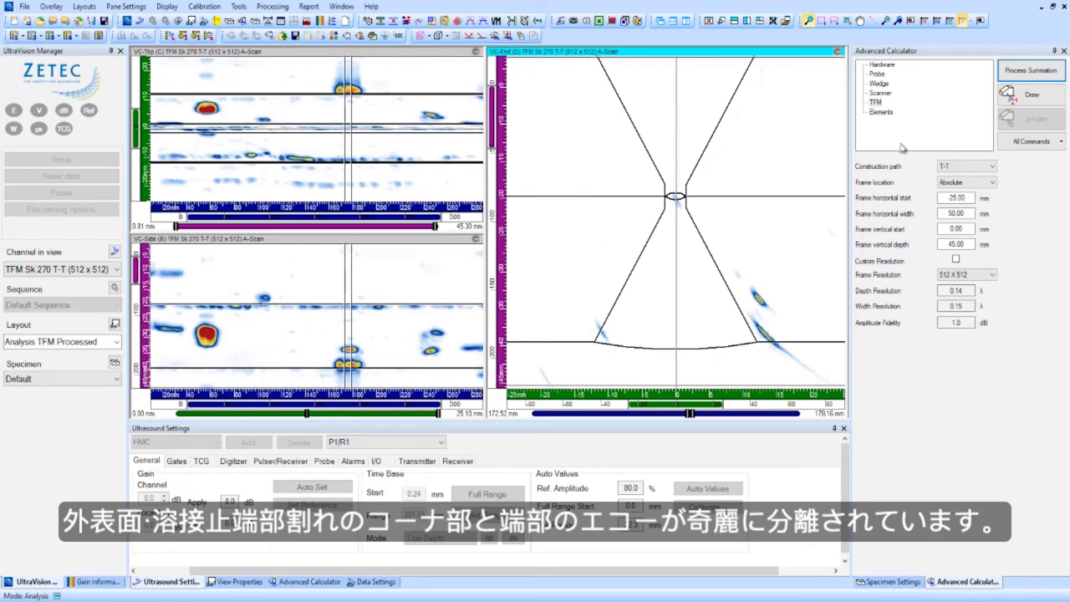
{"action": "left_click", "coordinate": [758, 298]}
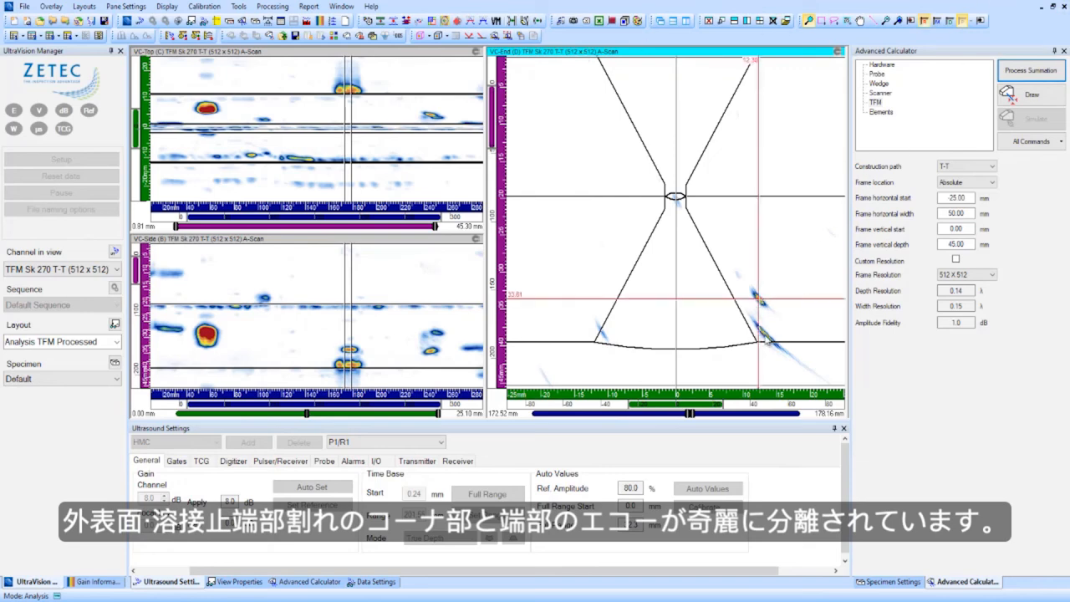
{"action": "left_click", "coordinate": [763, 336]}
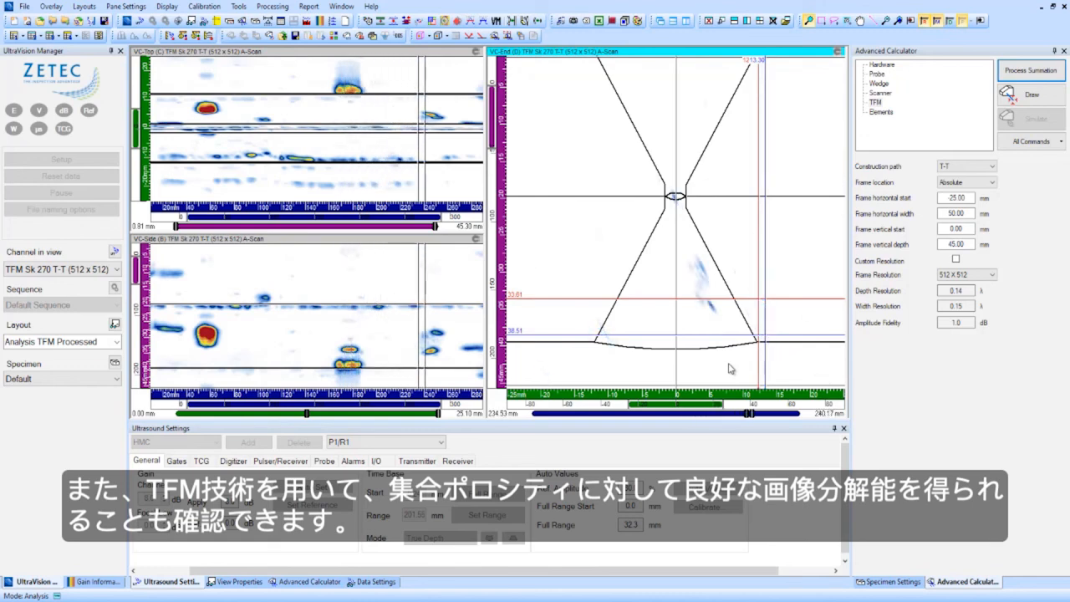
- Extend the scan slice over the porosity cluster to 261.78 mm and zoom in on its echoes in the end view
{"action": "left_click_drag", "start_coordinate": [429, 352], "coordinate": [449, 353]}
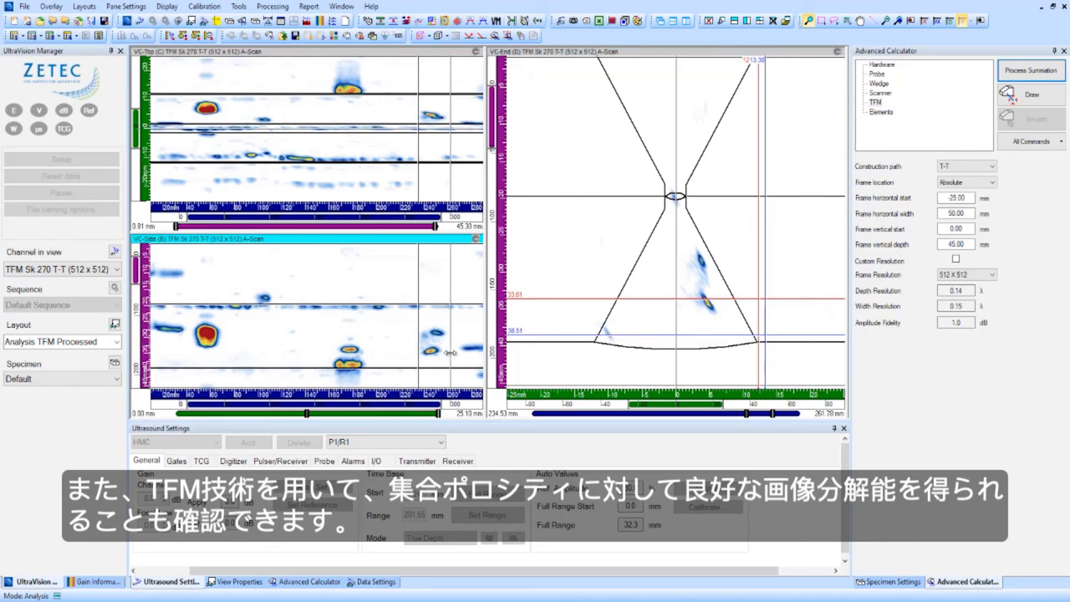
{"action": "left_click_drag", "start_coordinate": [620, 210], "coordinate": [772, 360]}
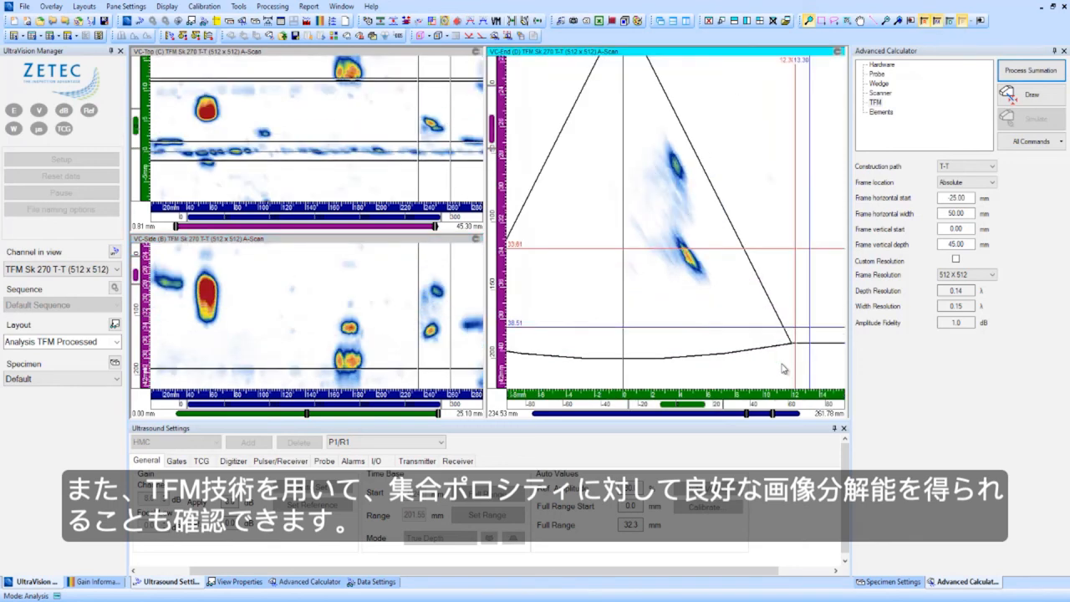